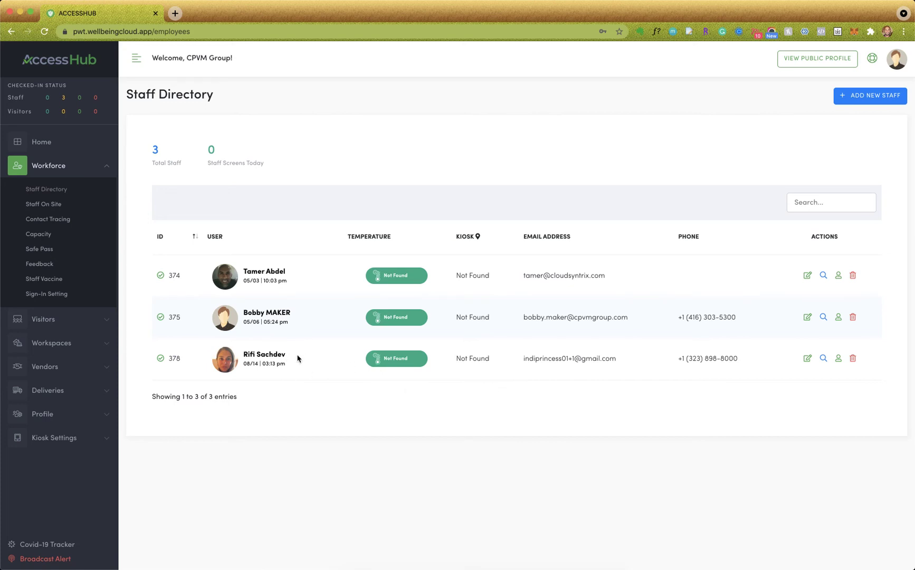
Copy the e-mail address of the last employee in the Staff Directory and sign out of the admin account
left_click_drag(619, 359, 525, 360)
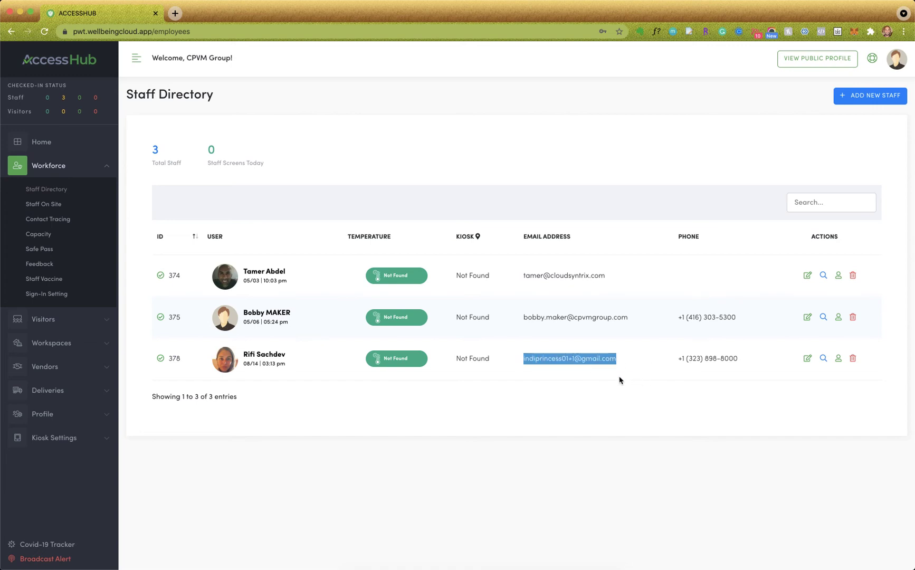
key("ctrl+Up")
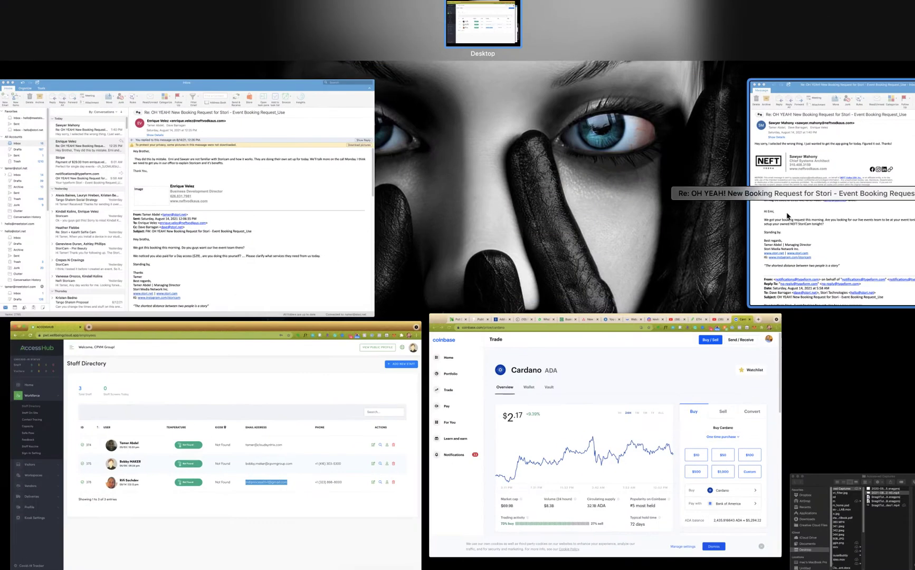
left_click(410, 412)
left_click(897, 60)
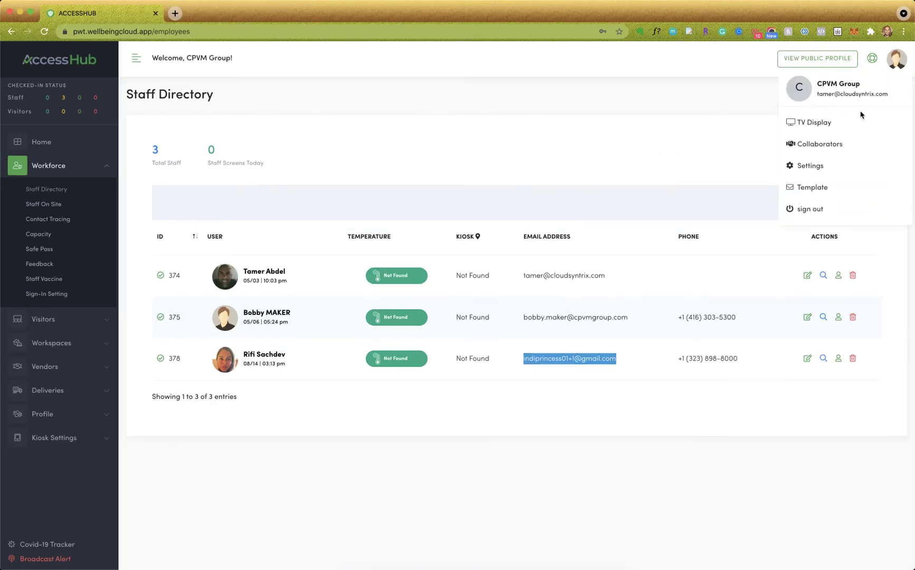
left_click(809, 208)
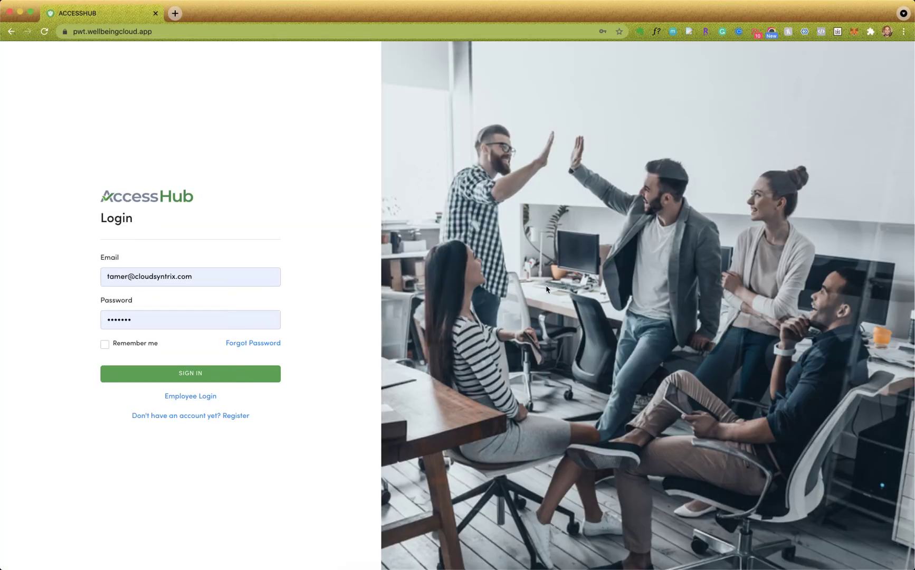
Sign in through the employee login with the copied e-mail and the account password, dismissing the offer to save the password
left_click(199, 398)
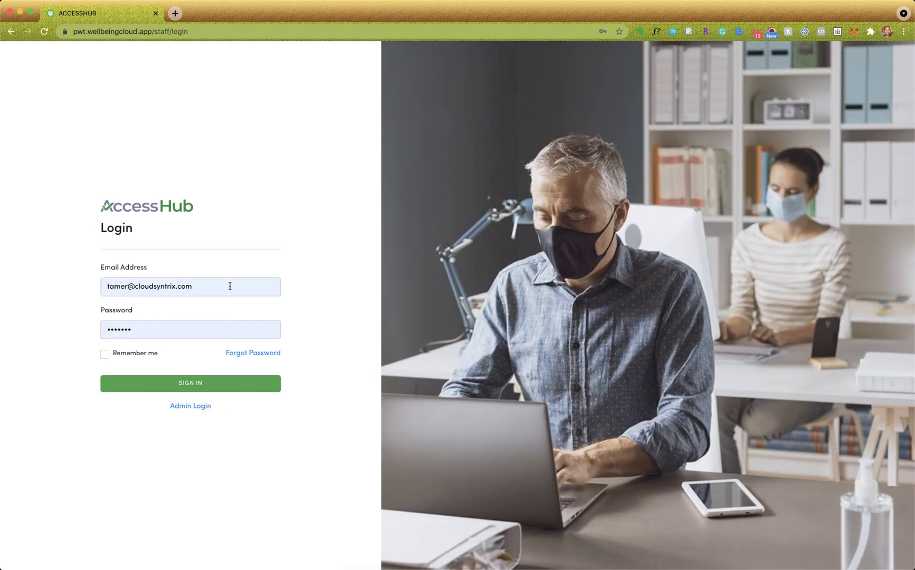
left_click_drag(230, 286, 90, 282)
key("super+v")
key("Tab")
type("••")
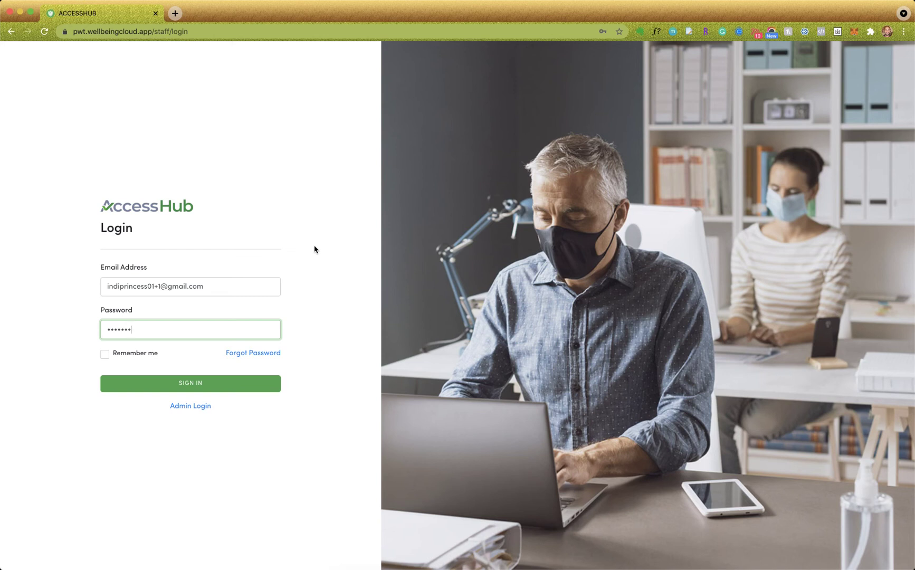
left_click(262, 382)
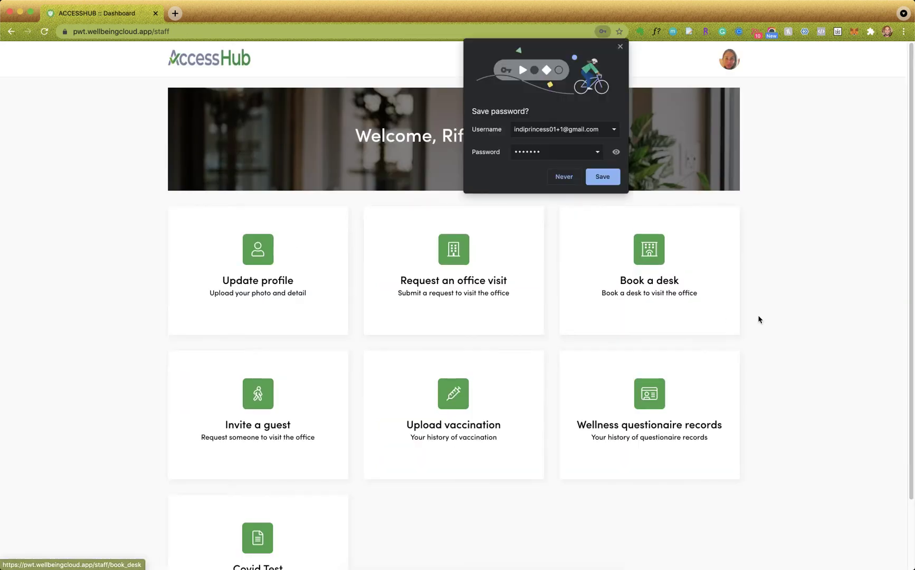
left_click(620, 47)
Open the vaccination upload form from the staff dashboard and proceed past its introduction to the first question
scroll(786, 286, "down", 2)
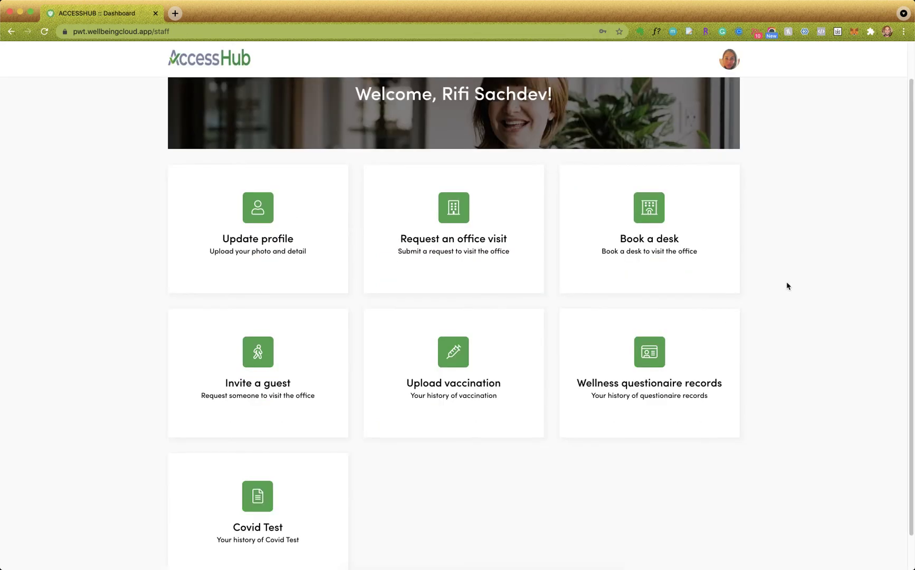
scroll(787, 286, "down", 1)
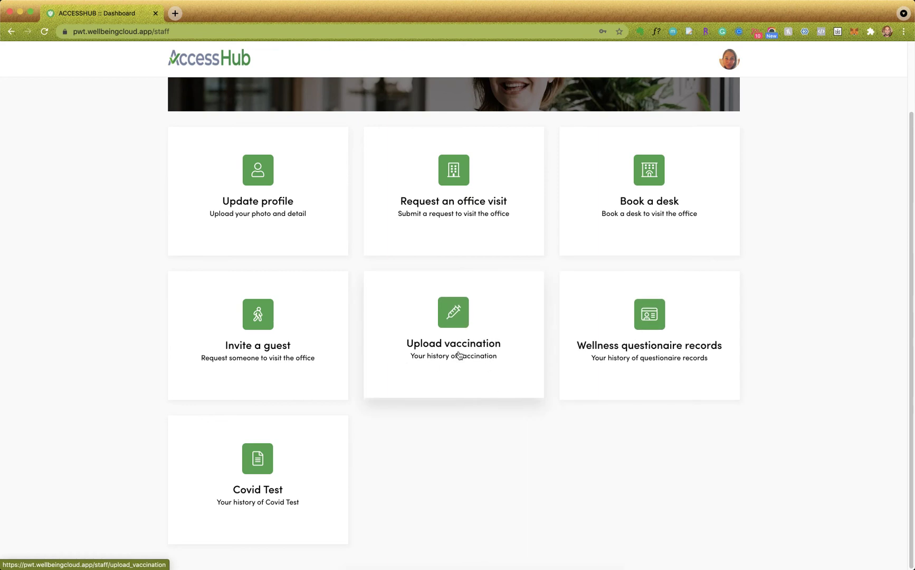
left_click(458, 324)
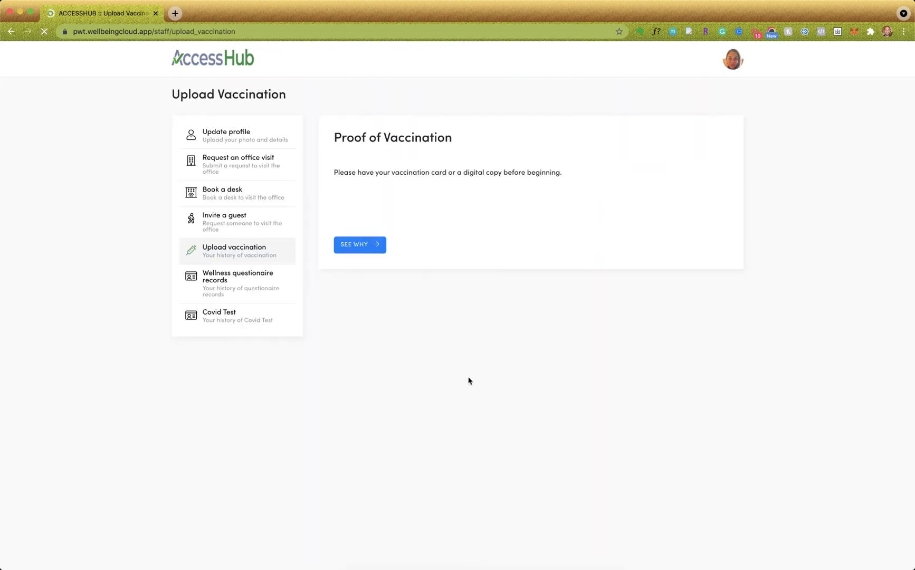
left_click(369, 290)
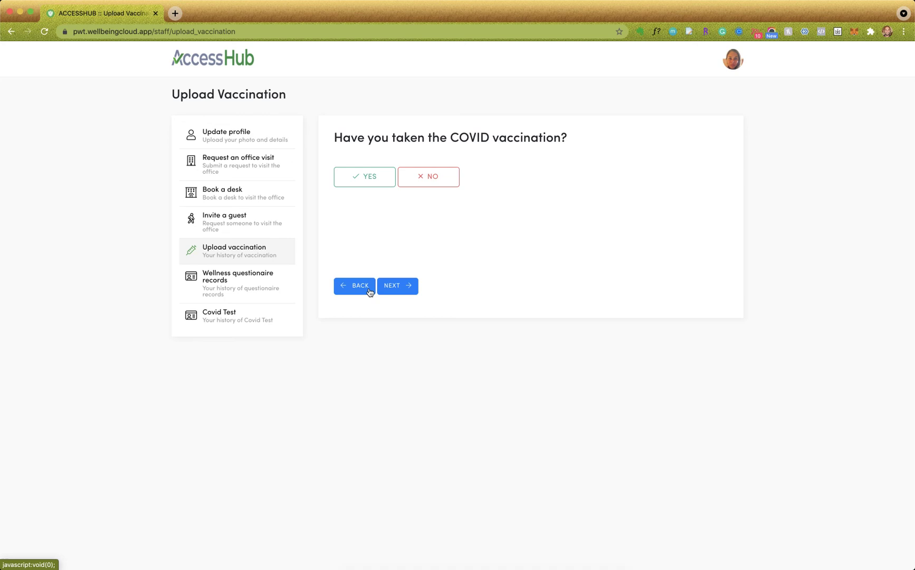
Answer Yes to having taken the COVID vaccination, choosing Moderna and 2 shots
left_click(350, 185)
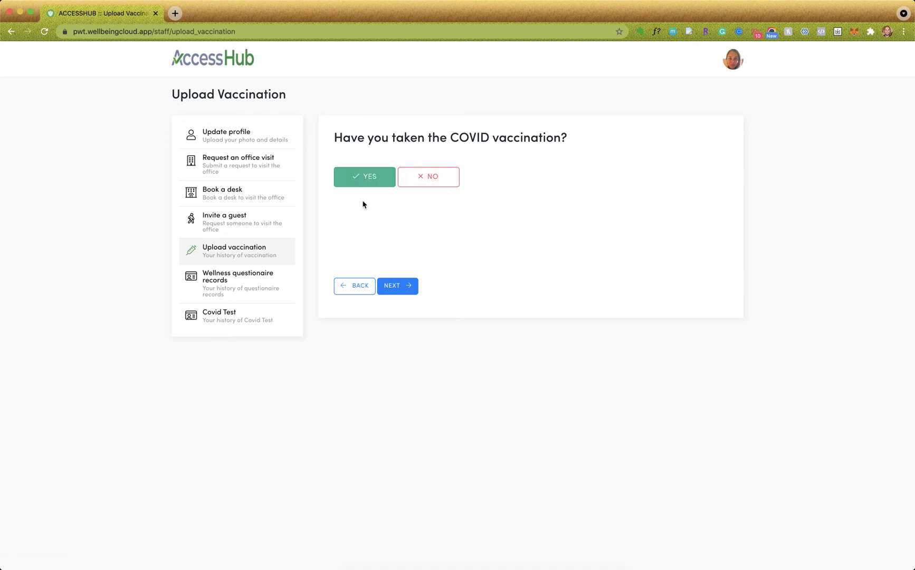
left_click(370, 180)
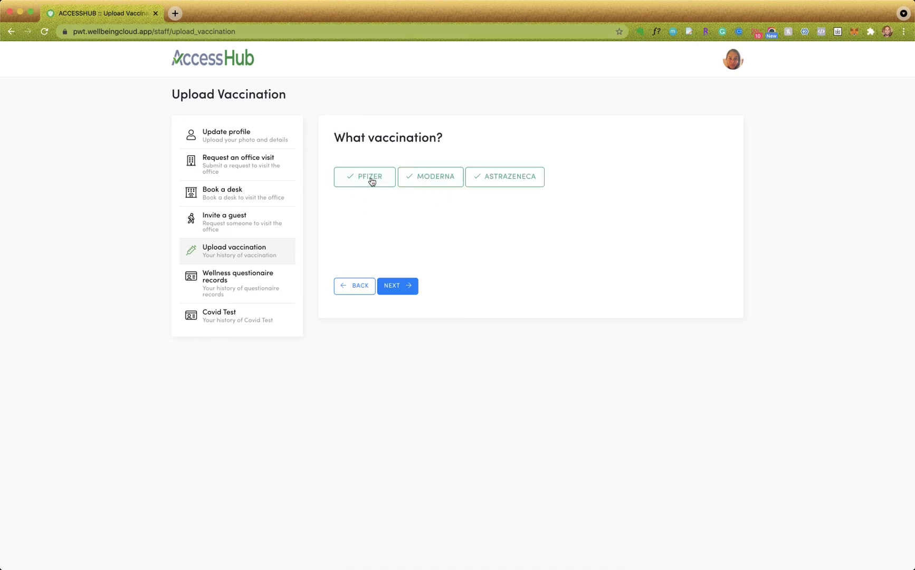
left_click(439, 184)
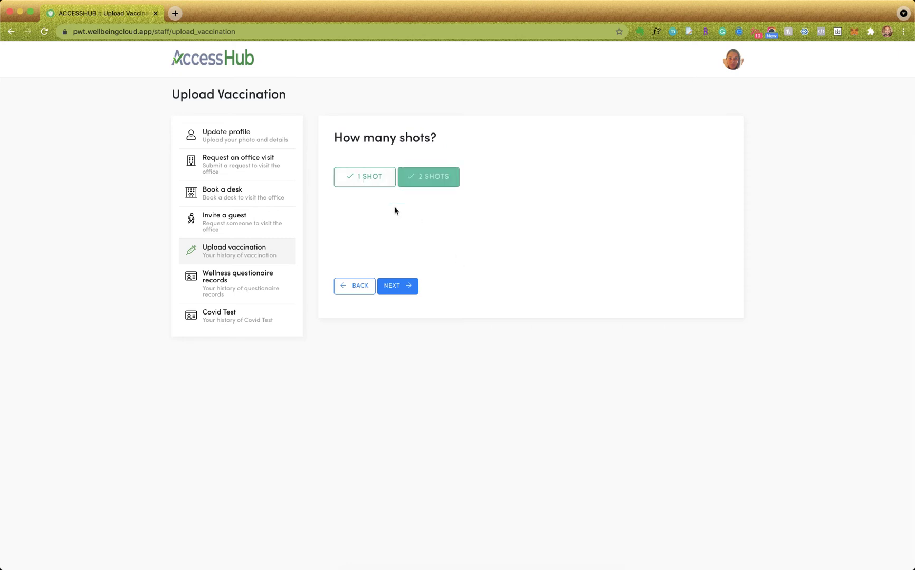
left_click(429, 183)
Set the first dose date to 06/01/2021 and the second dose date to July 14, 2021, and continue
left_click(507, 193)
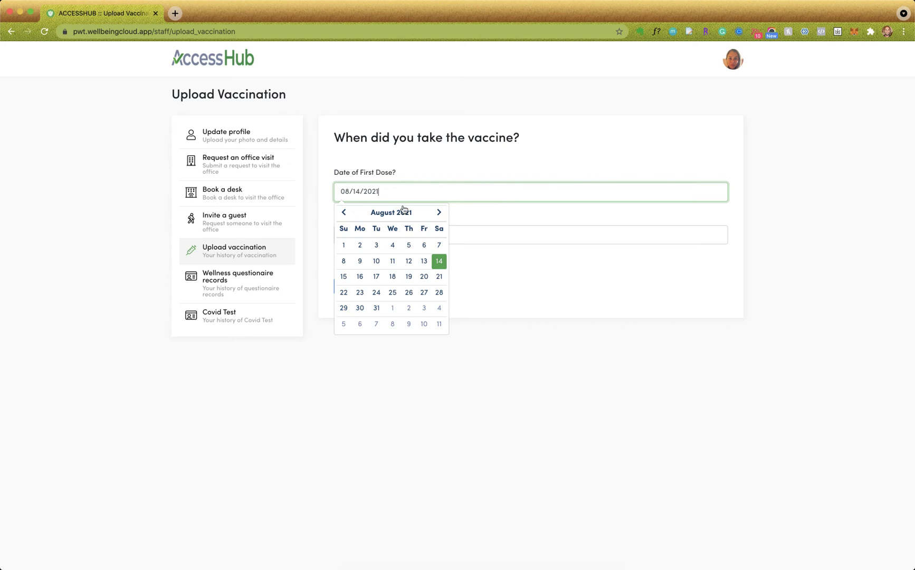
left_click(343, 213)
left_click(344, 212)
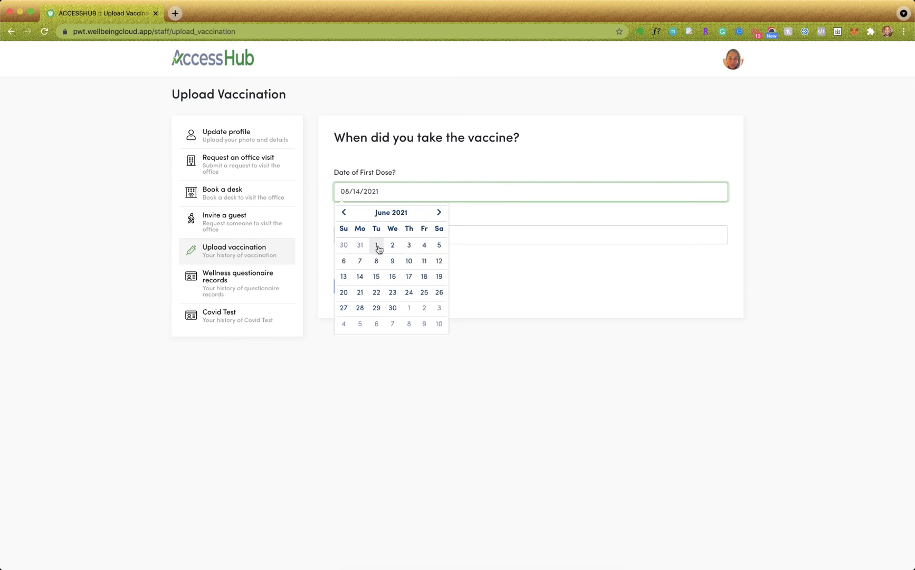
left_click(378, 246)
left_click(465, 234)
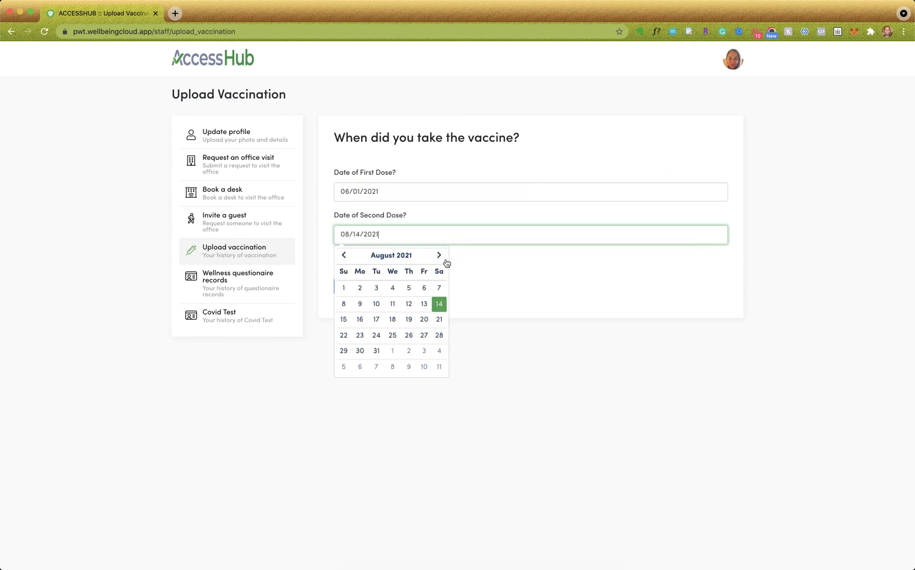
left_click(343, 255)
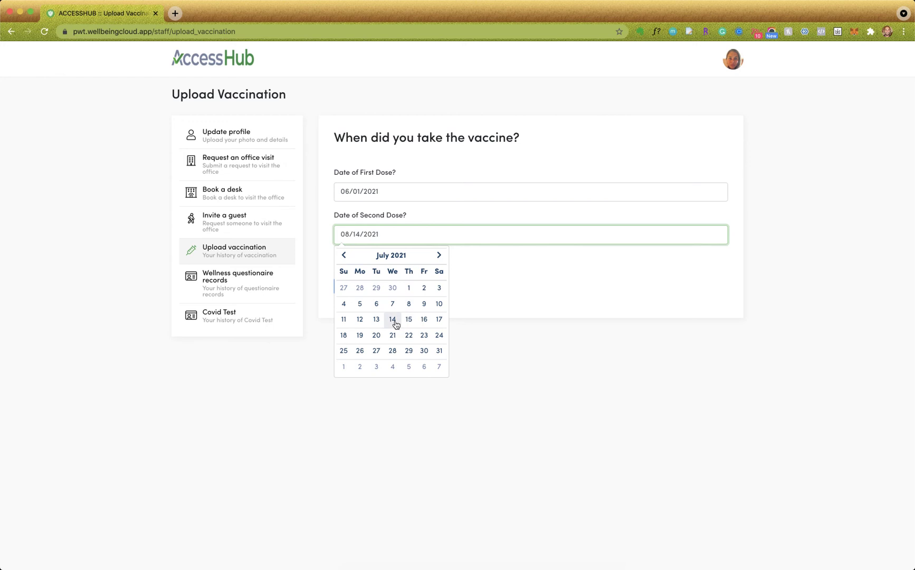
left_click(396, 321)
left_click(403, 286)
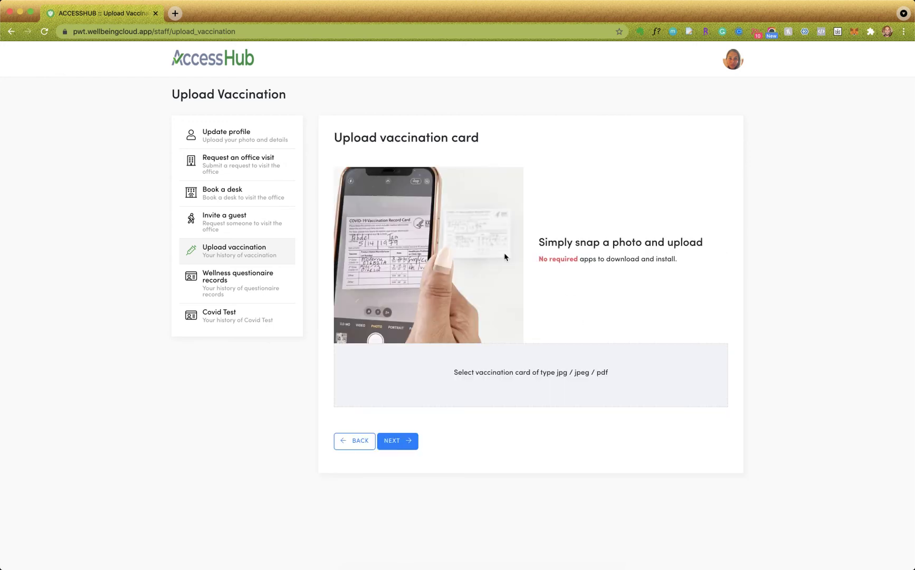
Select cdc-vax.jpg from the Desktop as the vaccination card and continue to the attestation
left_click(557, 358)
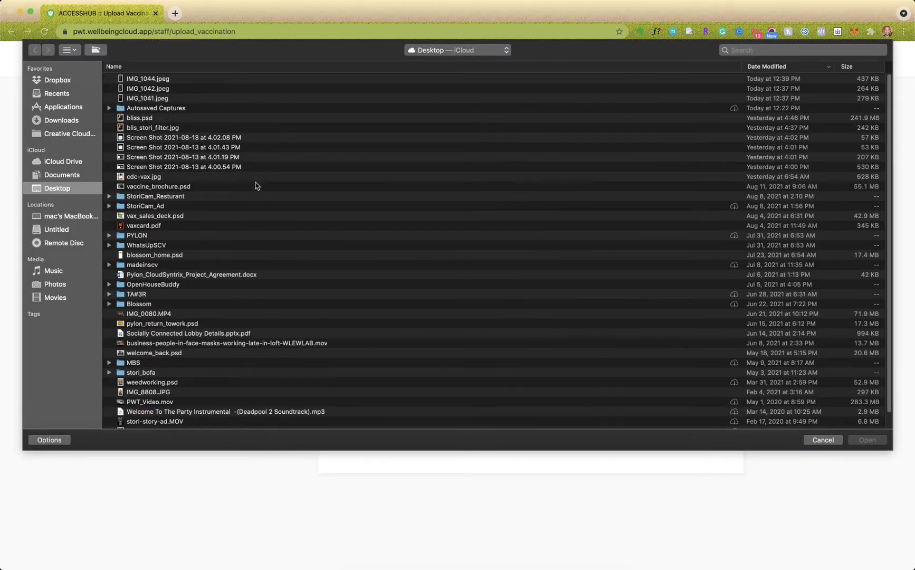
left_click(147, 181)
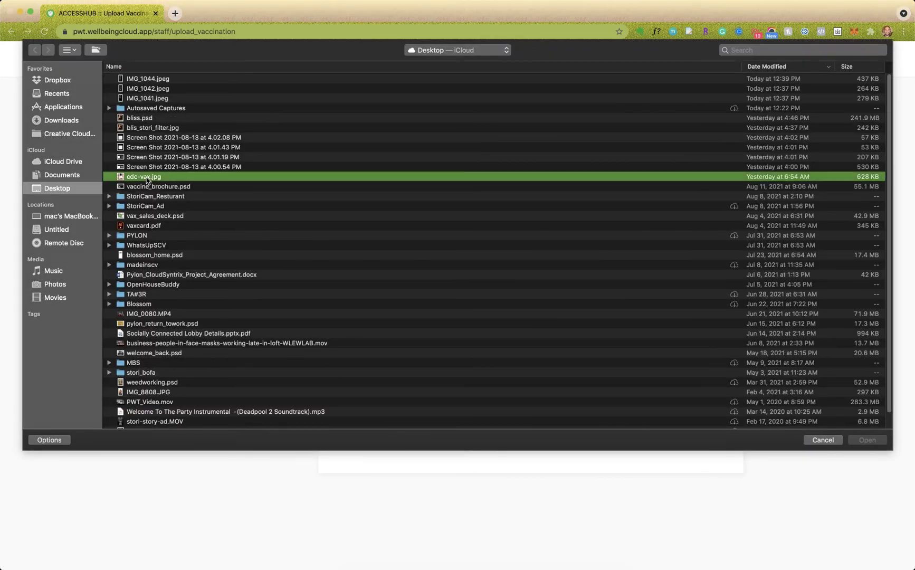
double_click(147, 181)
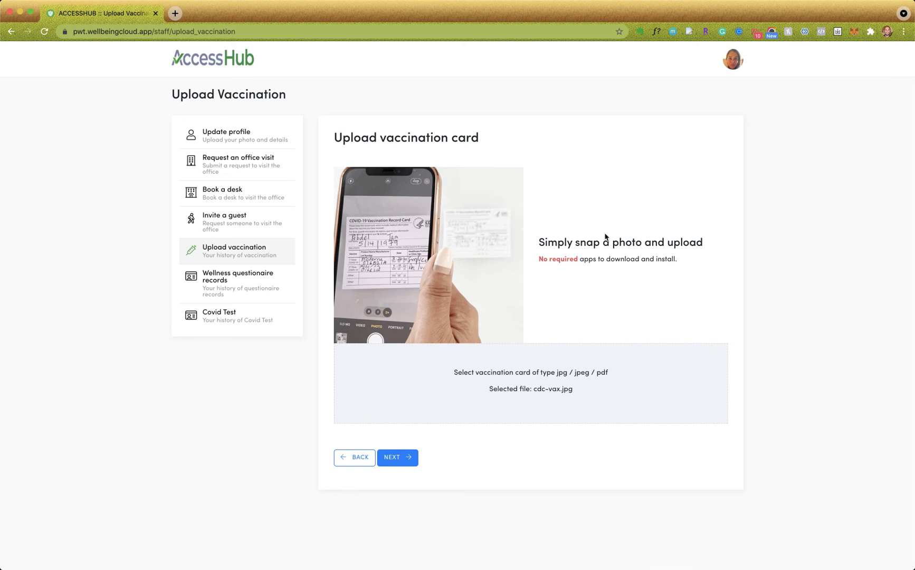
left_click(400, 457)
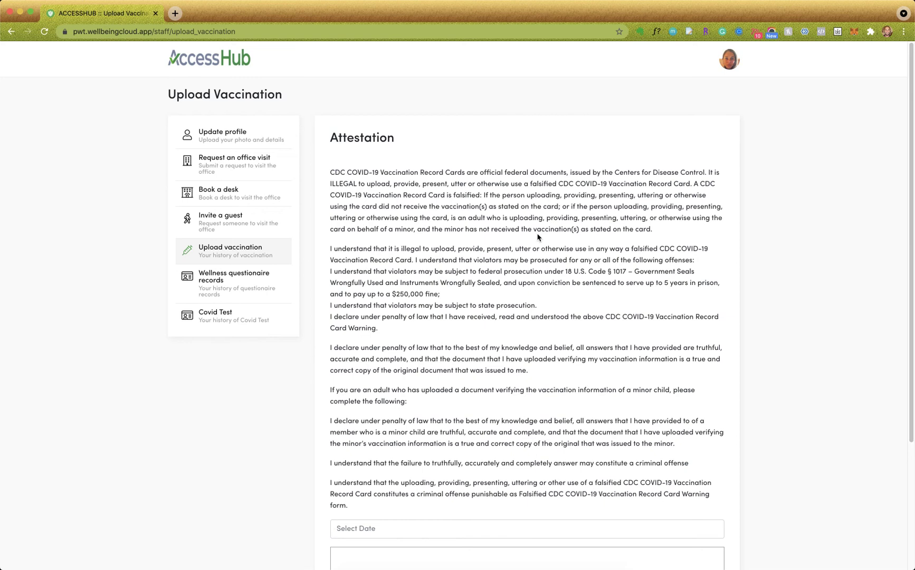
Date the attestation 08/18/2021, draw and accept a handwritten signature, and continue to the authorization
scroll(538, 238, "down", 2)
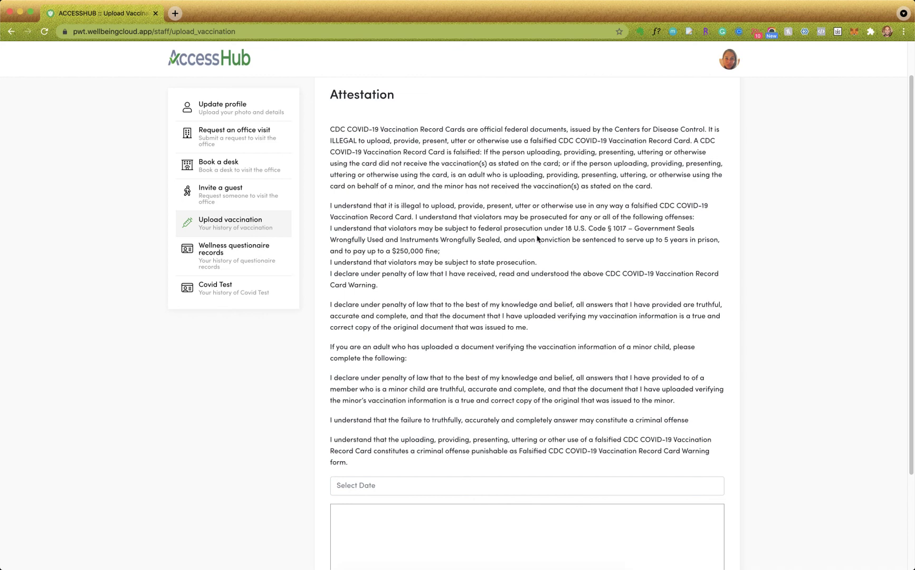
scroll(526, 229, "down", 5)
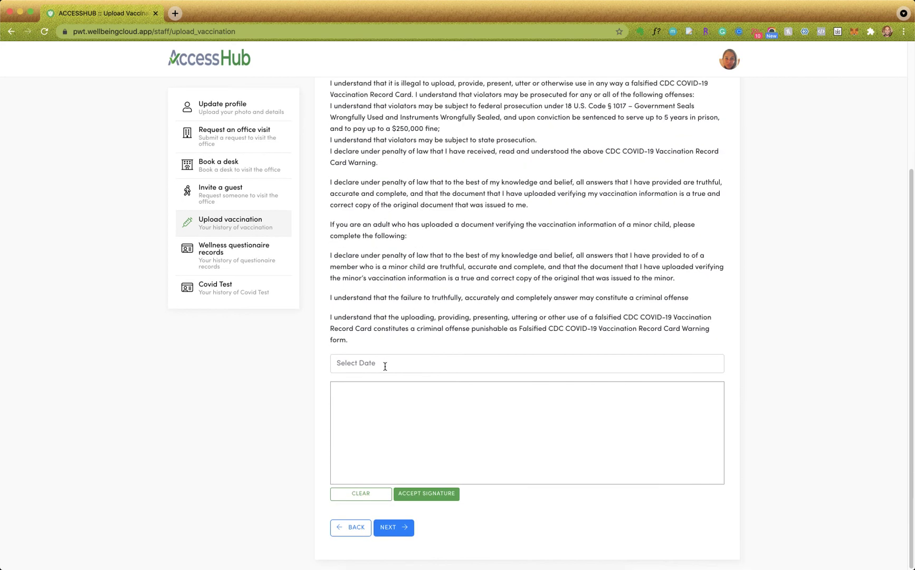
left_click(384, 363)
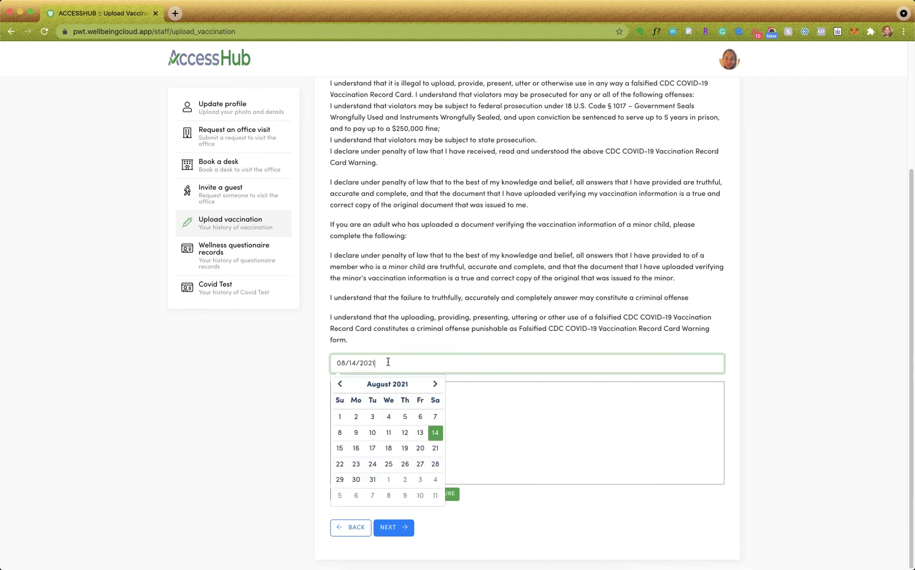
left_click(388, 448)
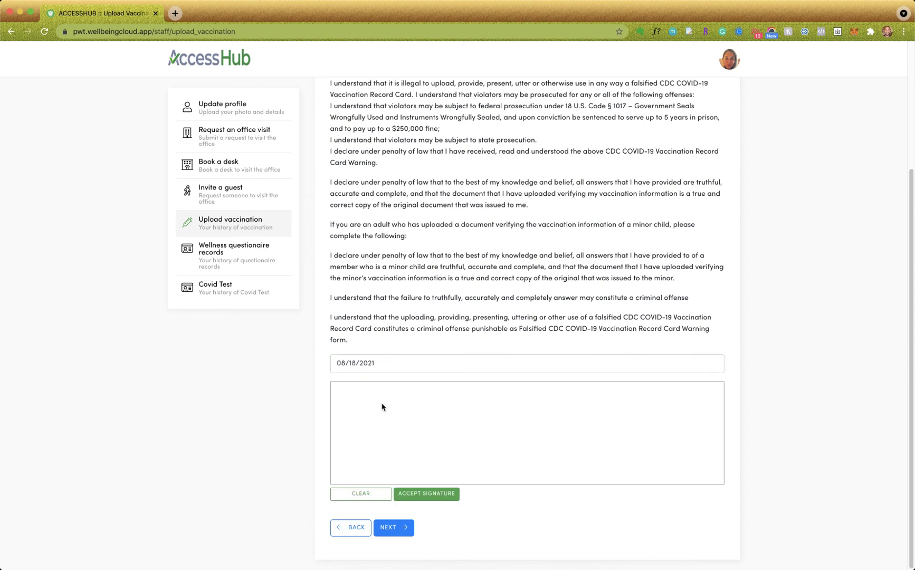
left_click_drag(374, 397, 484, 427)
left_click(428, 493)
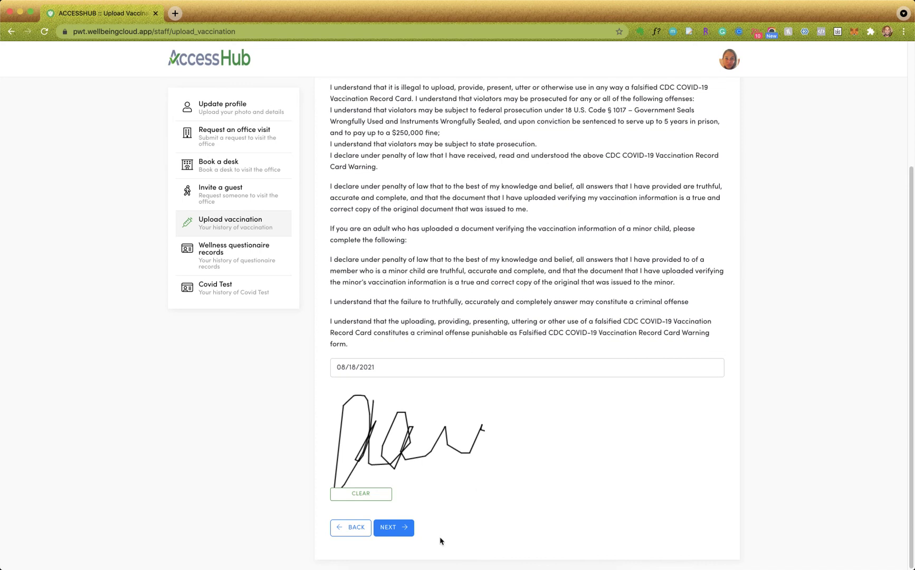
left_click(400, 528)
Enter UCLA as the health care provider and Los Angeles as its location, and submit the authorization
scroll(471, 312, "up", 3)
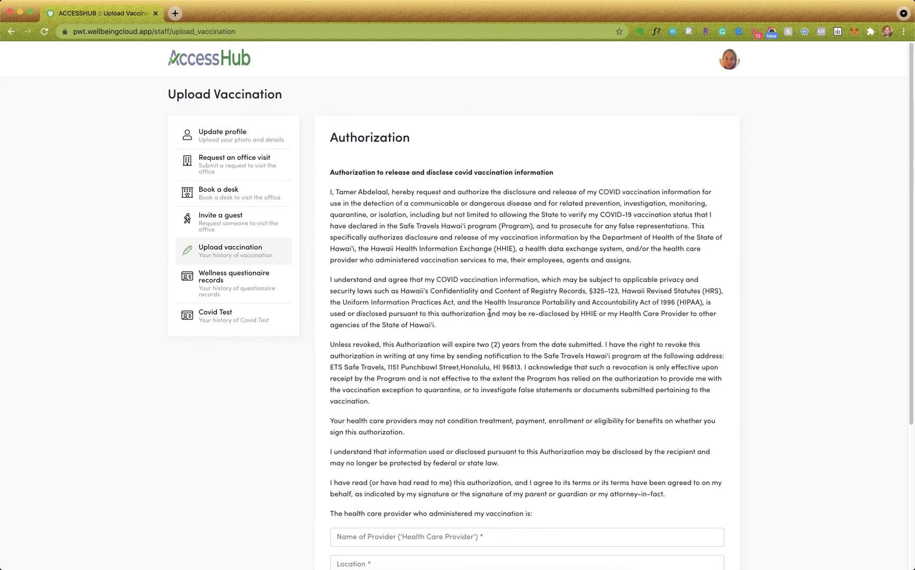
scroll(494, 316, "down", 4)
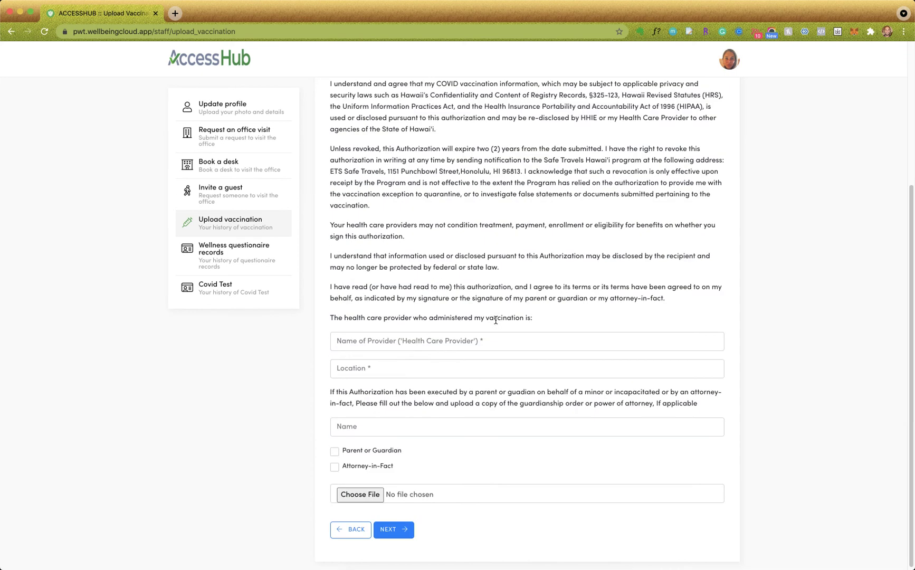
left_click(406, 341)
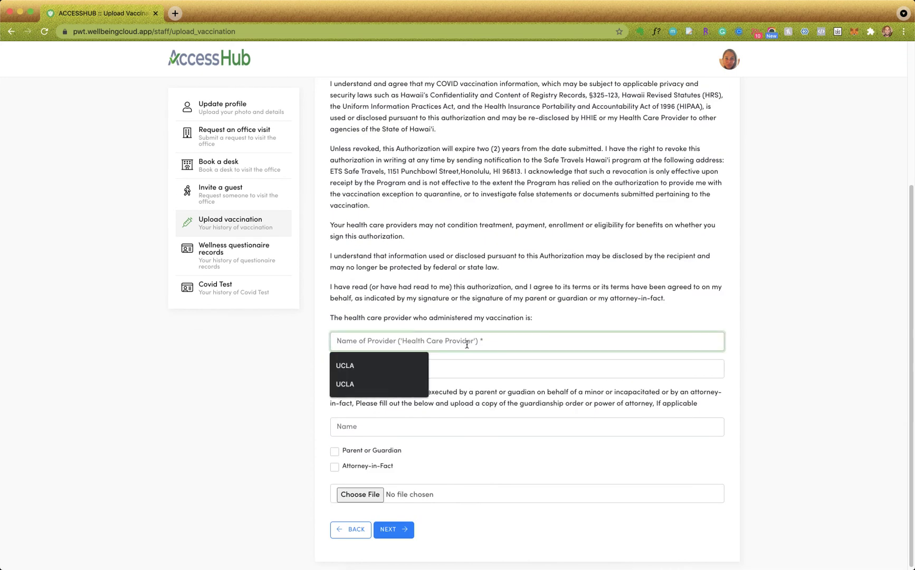
type("UCLA")
key("Tab")
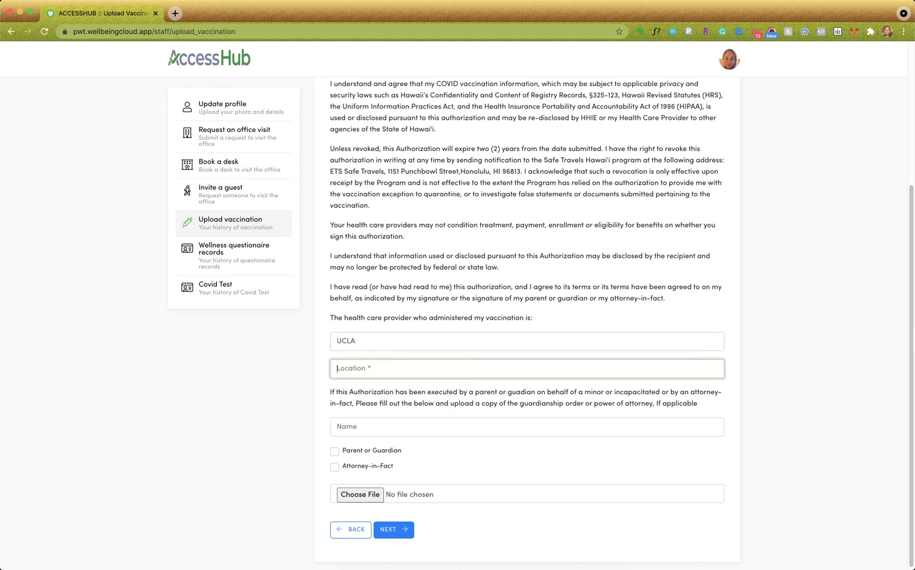
type("Los Ang")
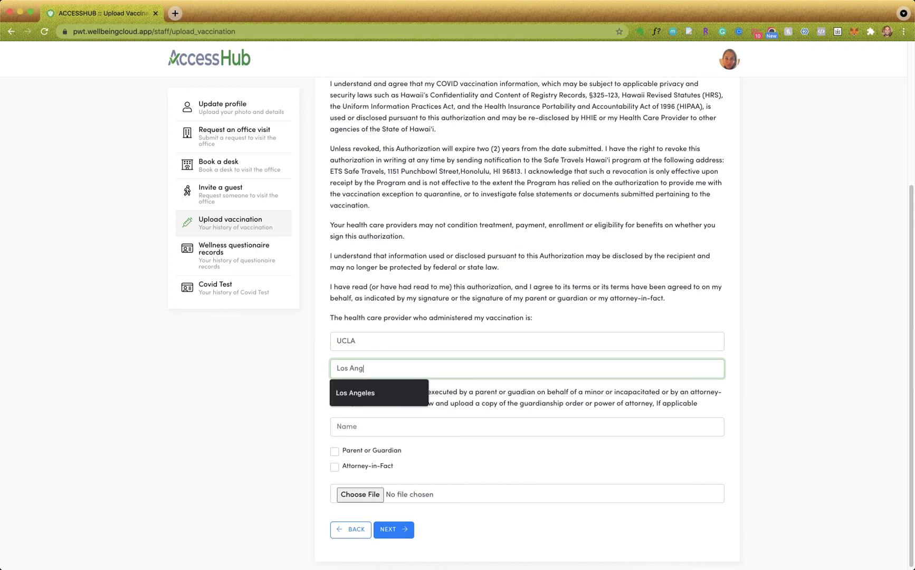
type("eles")
left_click(377, 405)
scroll(377, 417, "down", 1)
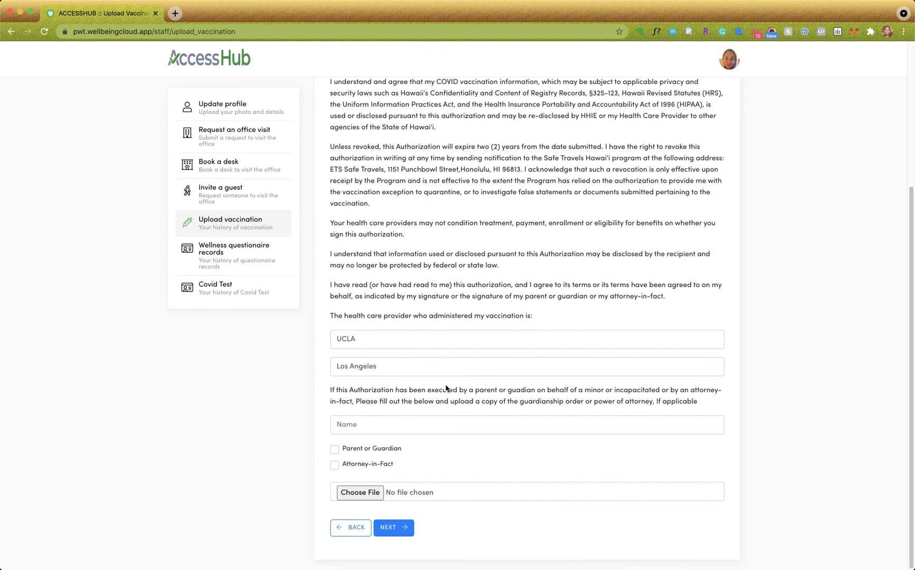
left_click(397, 528)
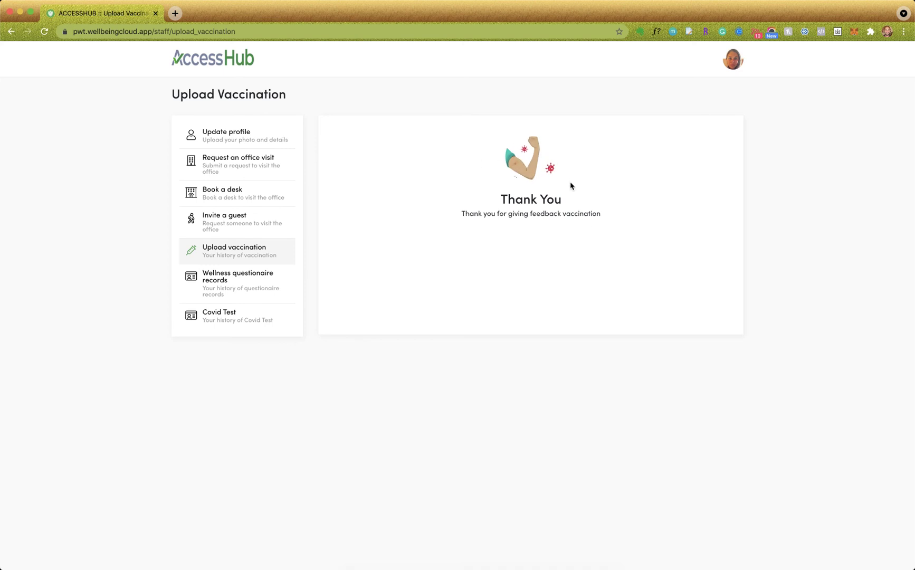
Sign out of the employee account and open the staff vaccine records in the administrator account
left_click(735, 63)
left_click(648, 122)
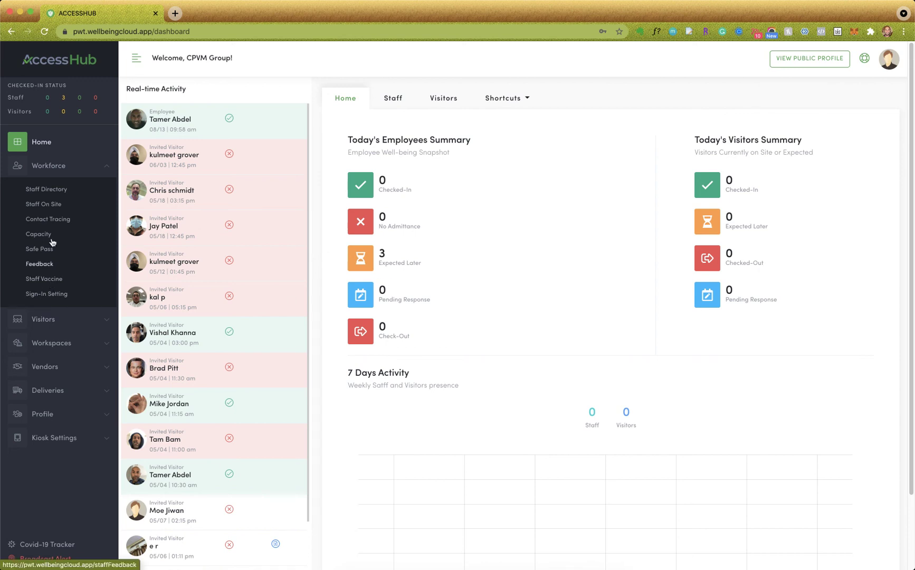
left_click(47, 281)
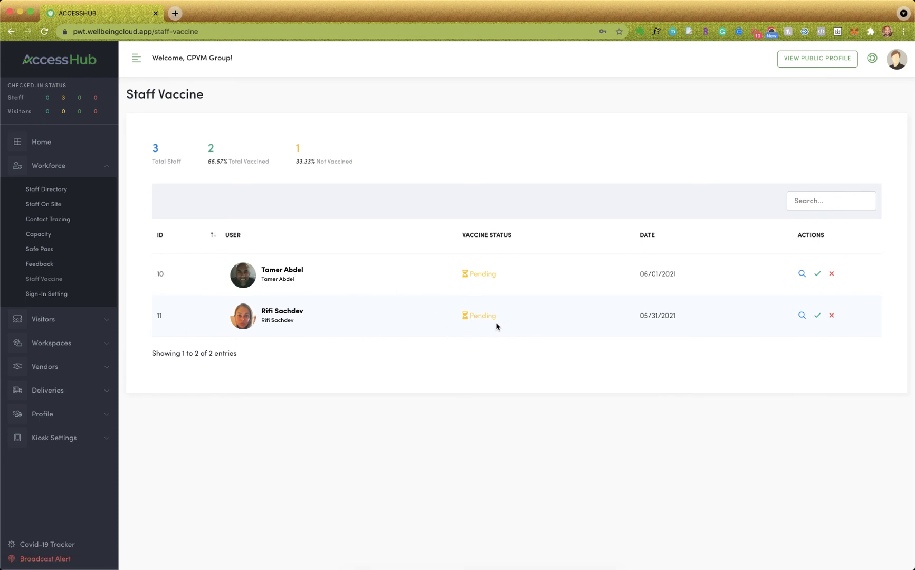
Review the answers and vaccination card of the pending staff vaccine submission dated 05/31/2021, and close its details
left_click(802, 315)
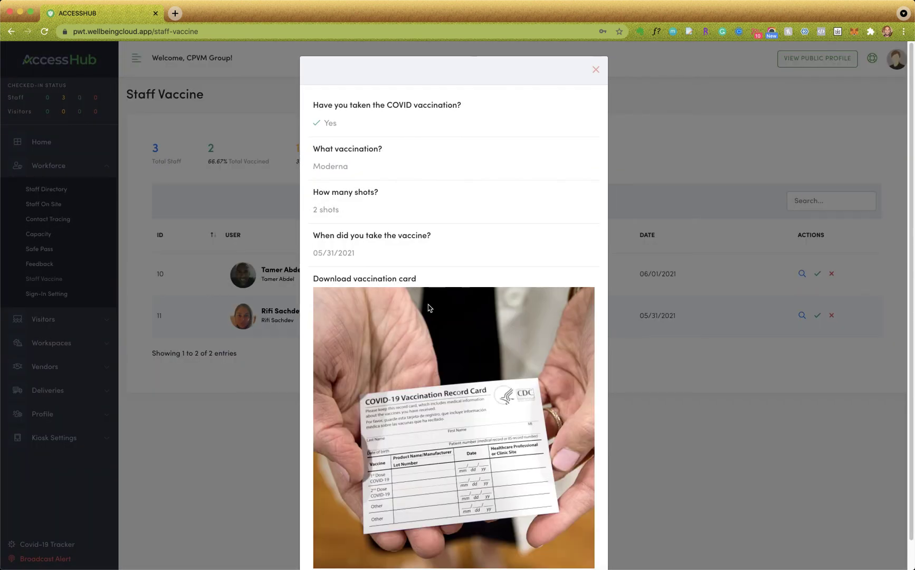
scroll(372, 222, "down", 1)
scroll(455, 359, "up", 1)
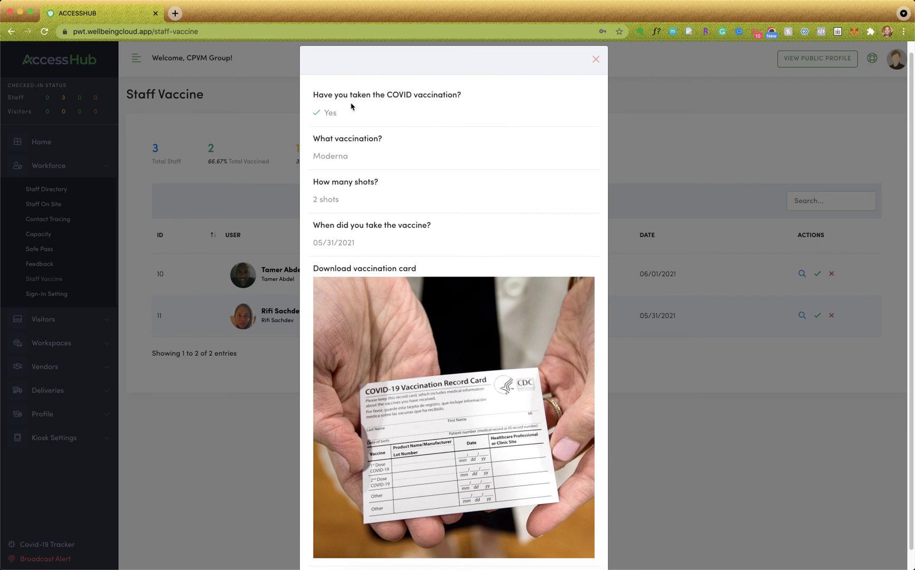
left_click(596, 60)
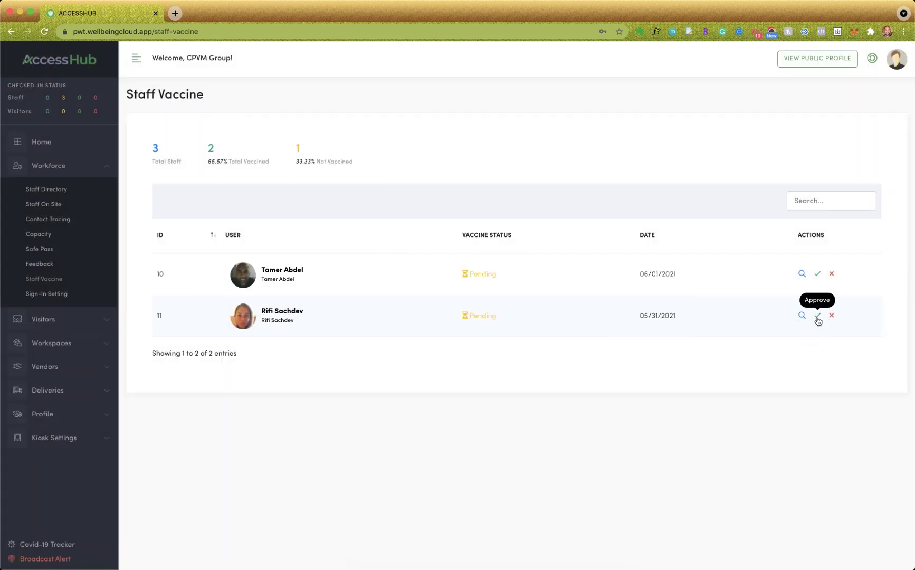
Approve the pending staff vaccine submission dated 05/31/2021 and dismiss the confirmation
left_click(817, 317)
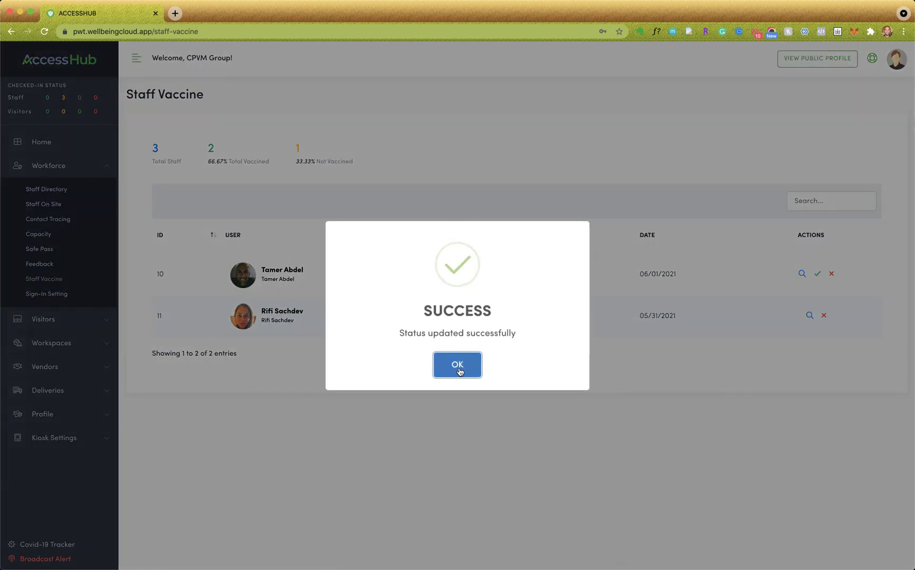
left_click(458, 365)
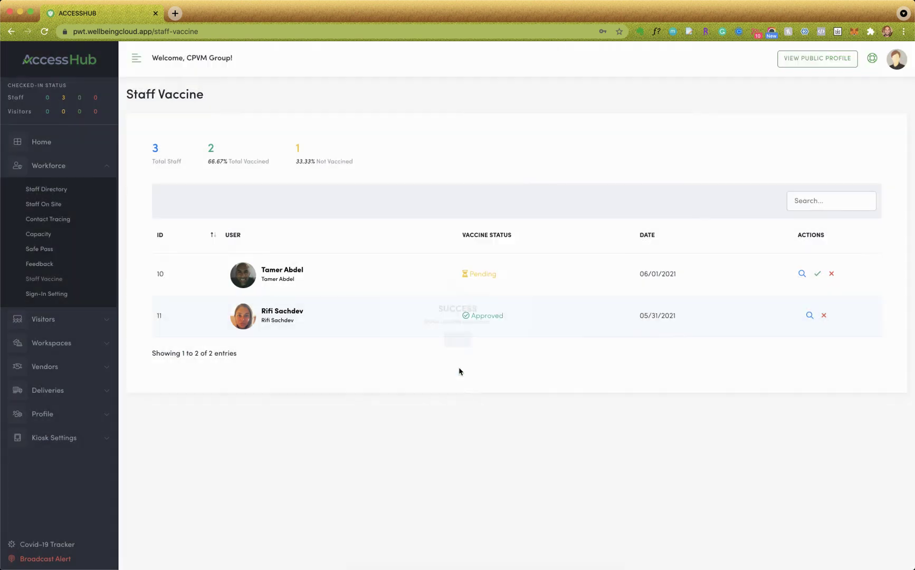
left_click_drag(510, 317, 471, 317)
left_click(433, 360)
Open the approved employee's profile from the staff directory and view their vaccination history
left_click(53, 190)
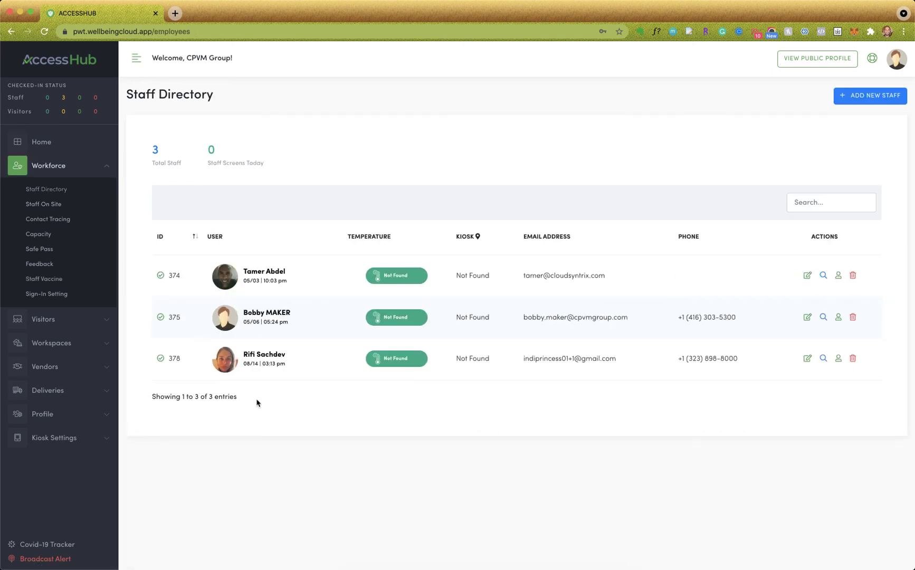
left_click(272, 358)
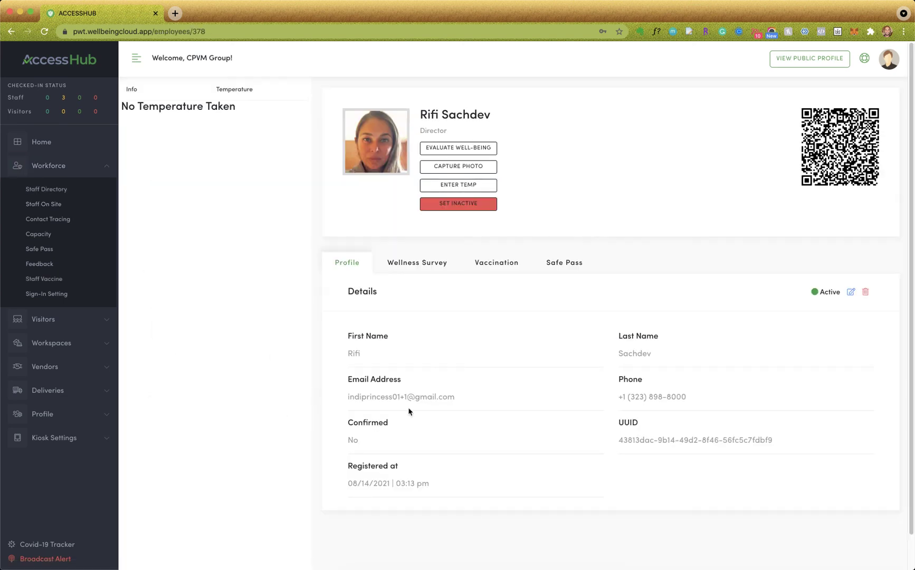
left_click(504, 267)
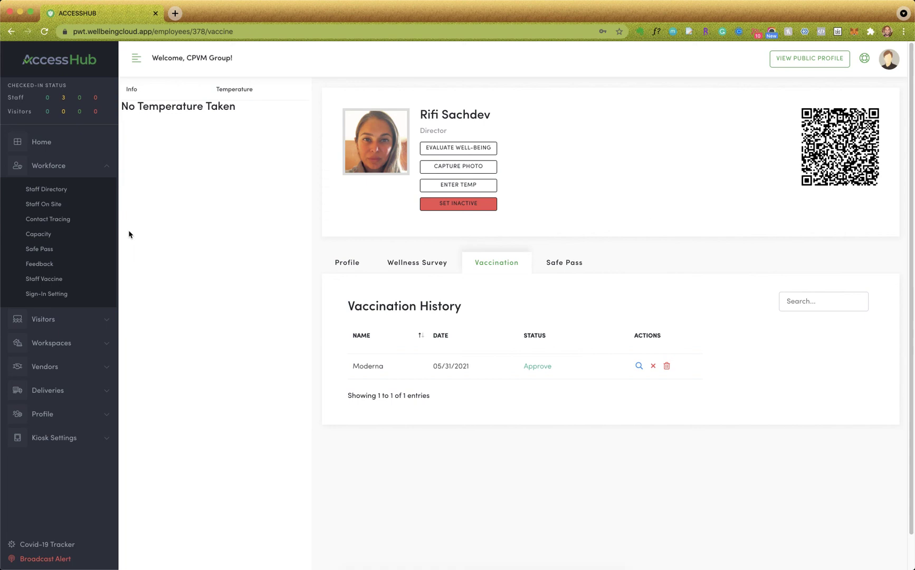
View the workforce contact tracing page and return to the home dashboard
left_click(68, 221)
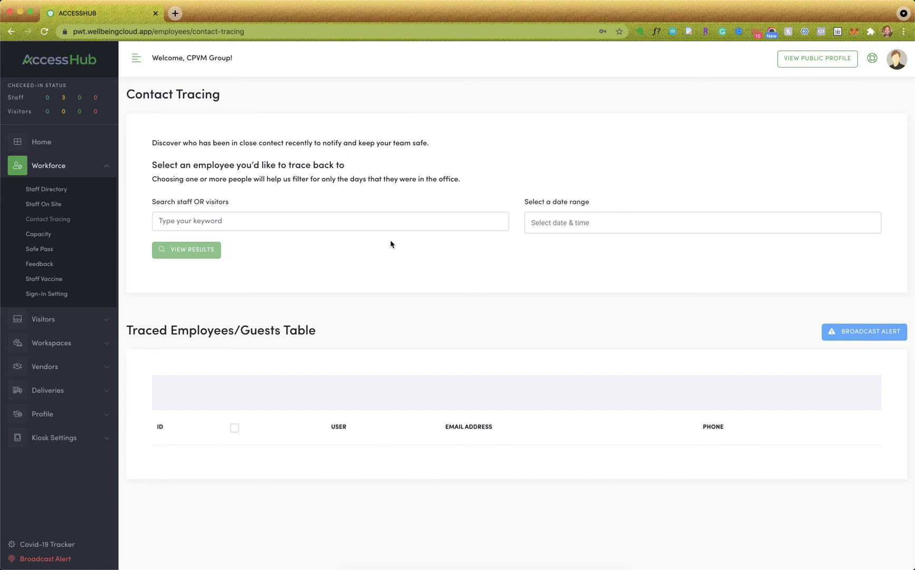
left_click(53, 144)
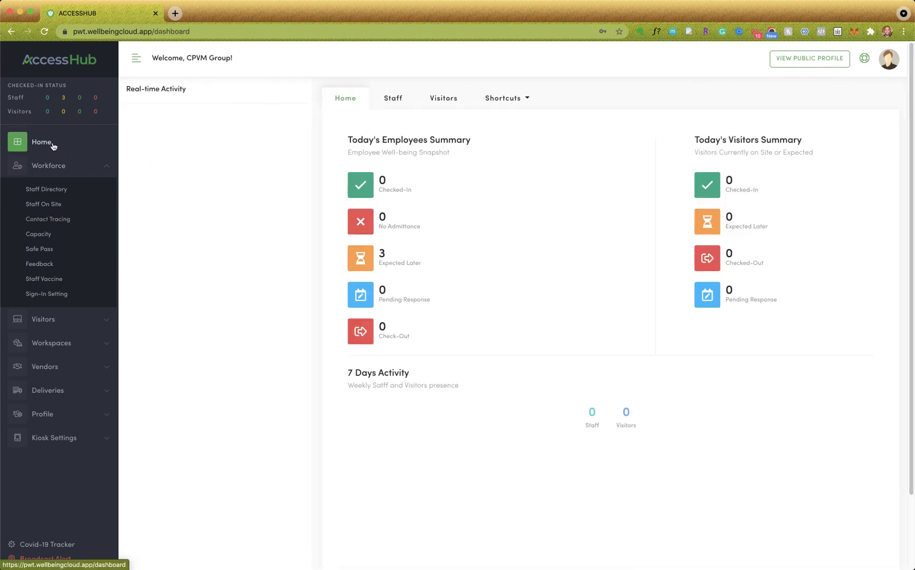